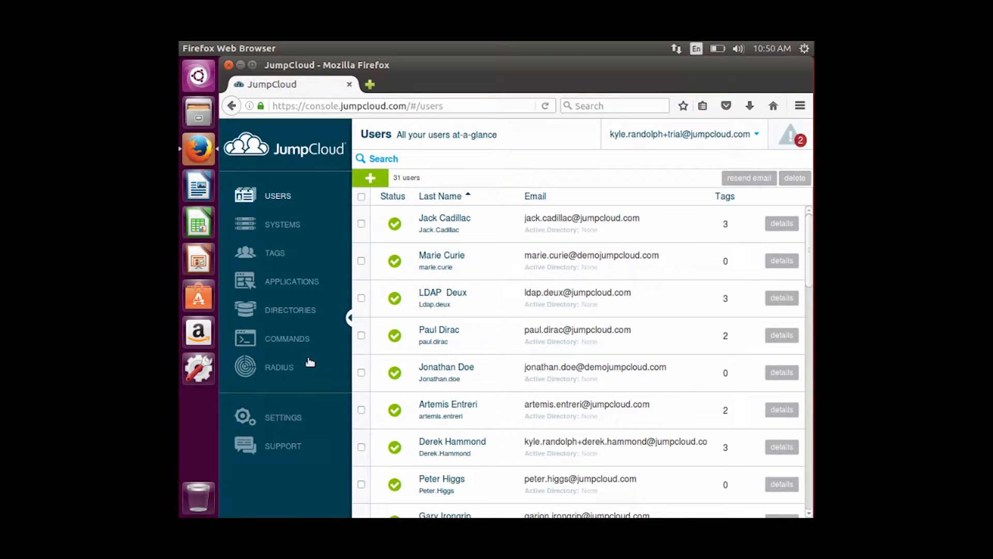
Review the organization's password complexity, originality, aging and lockout rules in the console's security settings
left_click(270, 423)
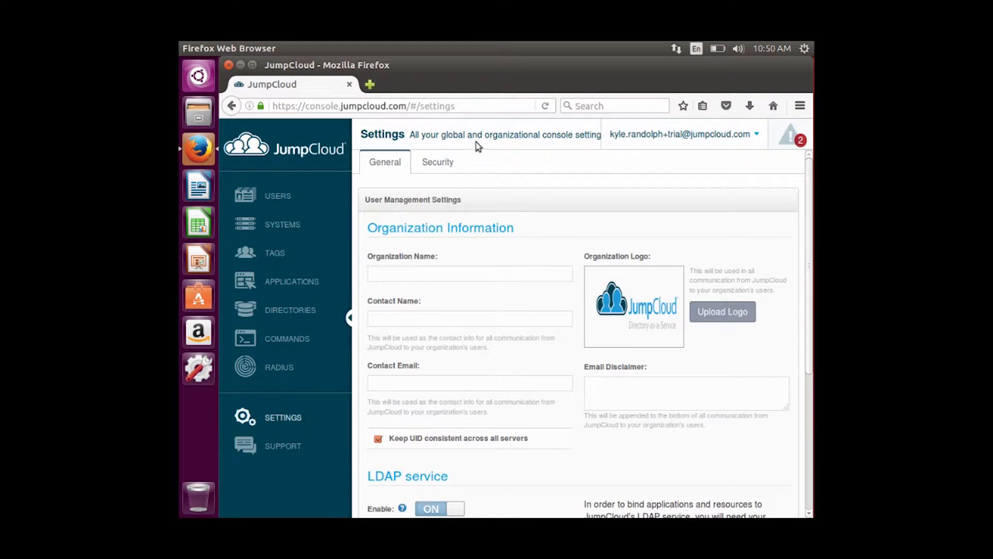
left_click(430, 160)
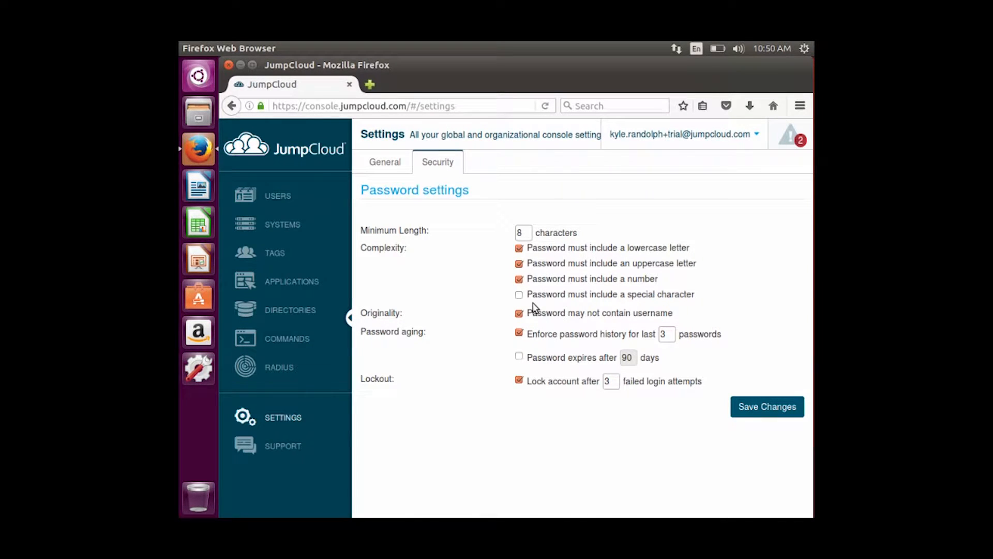
left_click(526, 235)
left_click(476, 272)
Return to the console's users list and check which local accounts the Ubuntu session menu offers
left_click(261, 198)
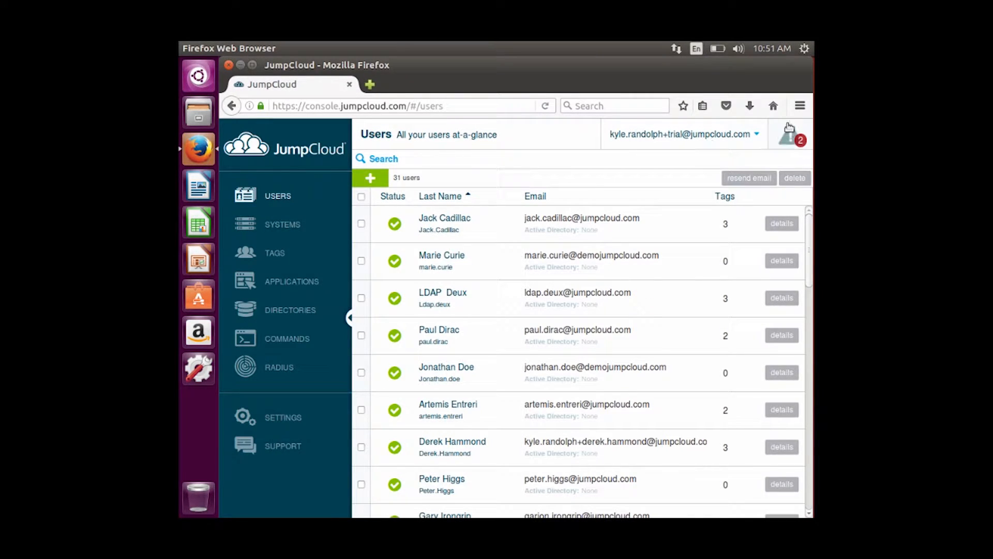
left_click(805, 49)
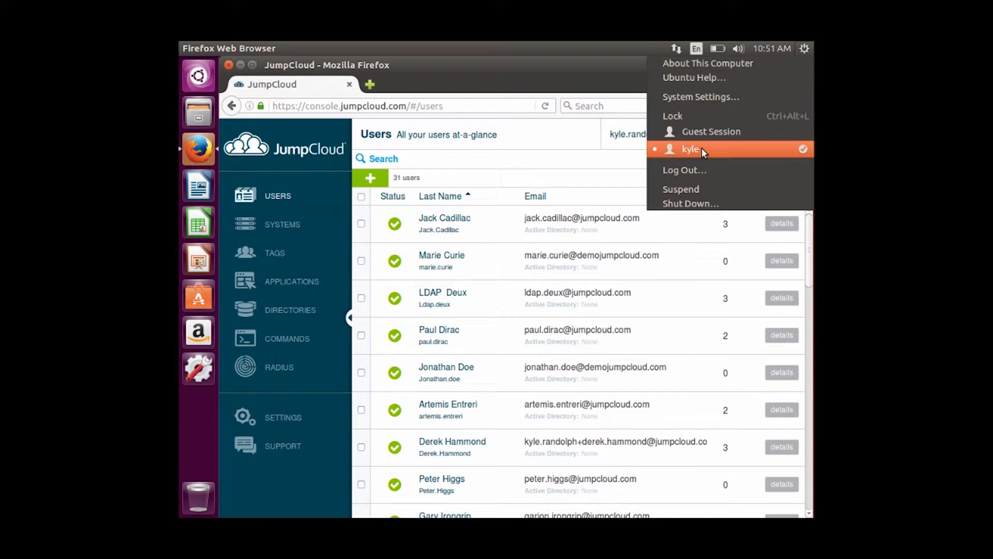
left_click(511, 373)
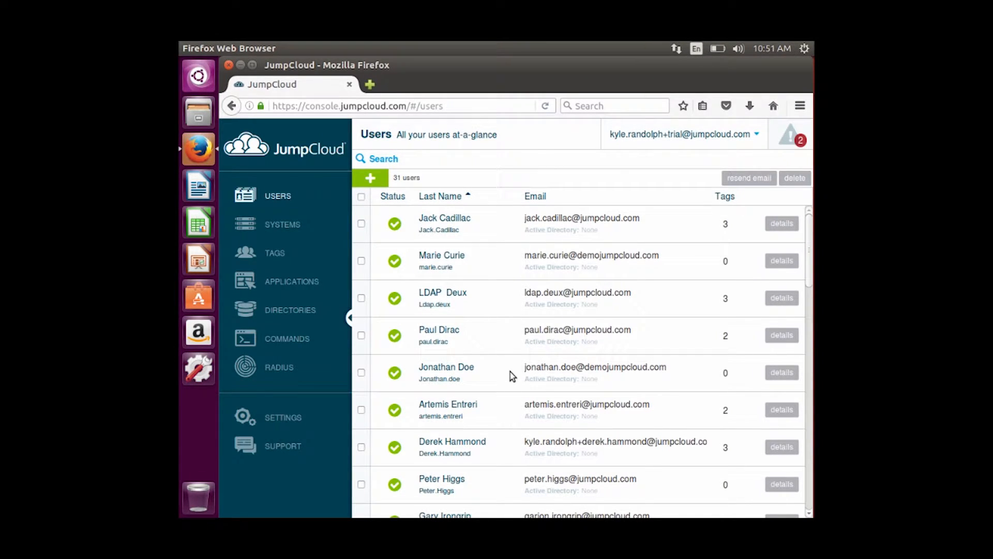
Search the users list by the first letters of the demo user's last name and open that user's details
scroll(511, 372, "down", 1)
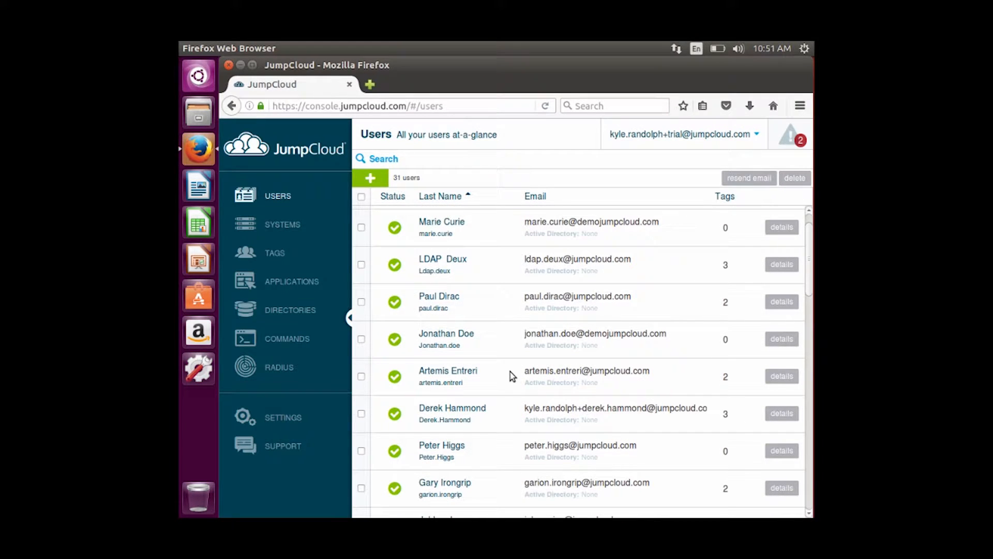
left_click(453, 161)
type("tesl")
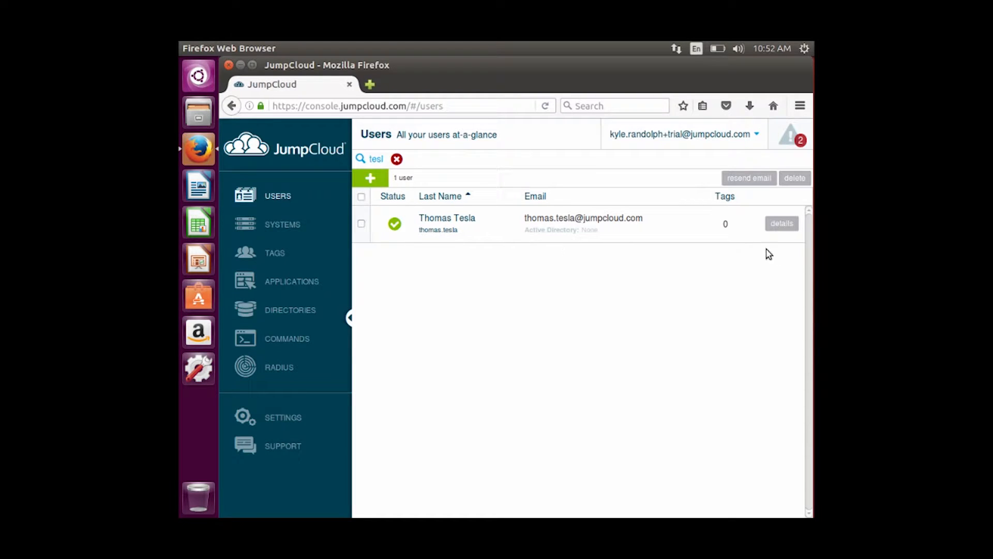
left_click(780, 224)
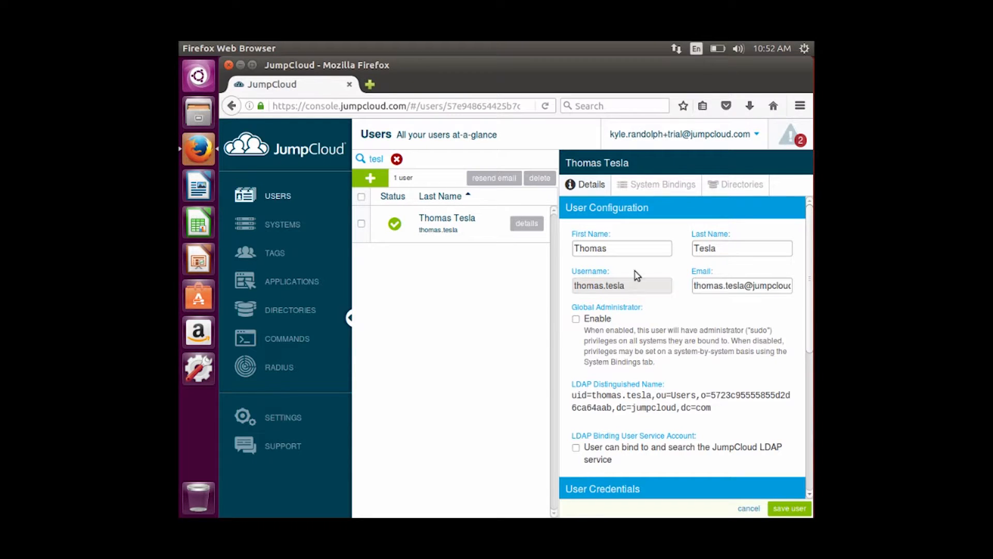
Bind the user to the VirtualBox system in the system bindings and save the user
left_click(665, 190)
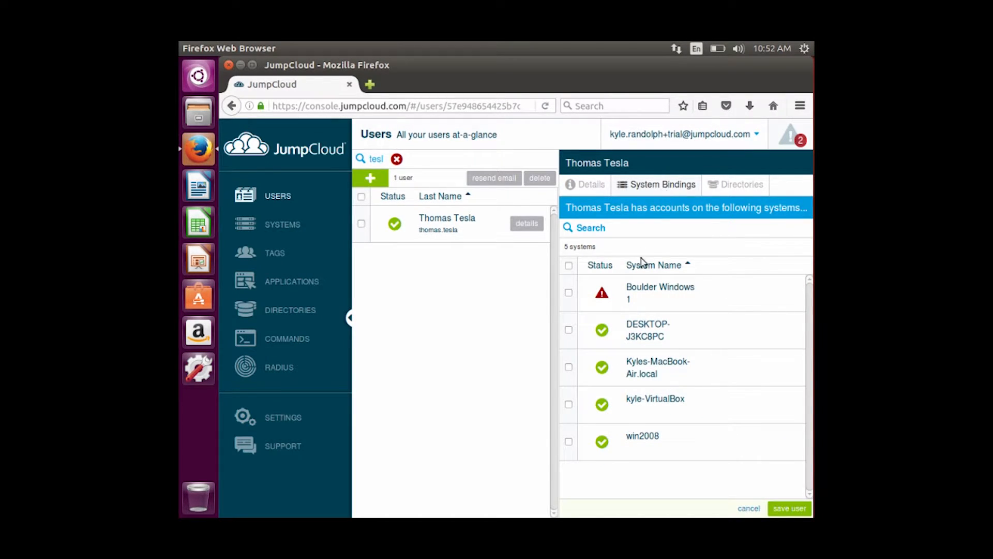
left_click(570, 405)
left_click(791, 509)
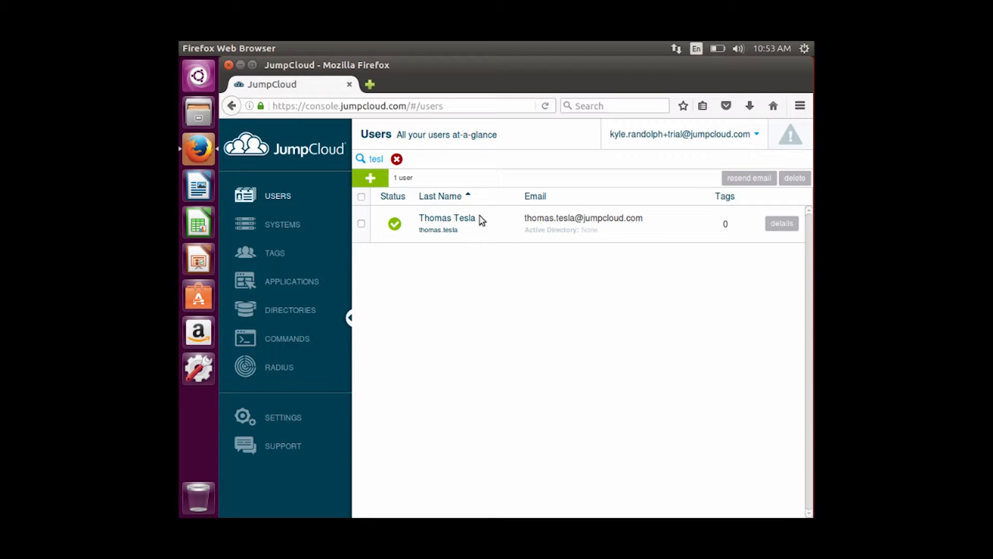
Open User Accounts in Ubuntu's System Settings and examine the bound user's local account
left_click(188, 373)
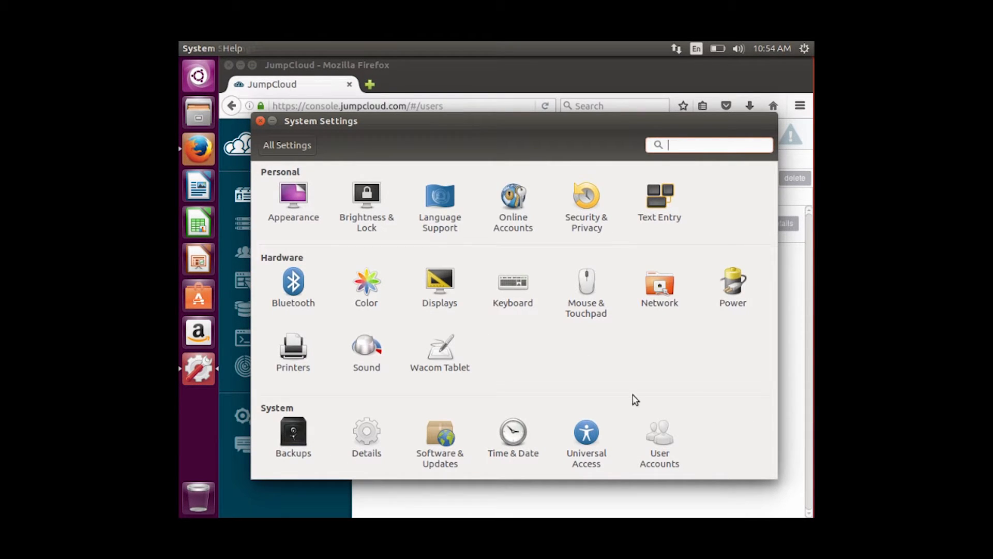
left_click(666, 430)
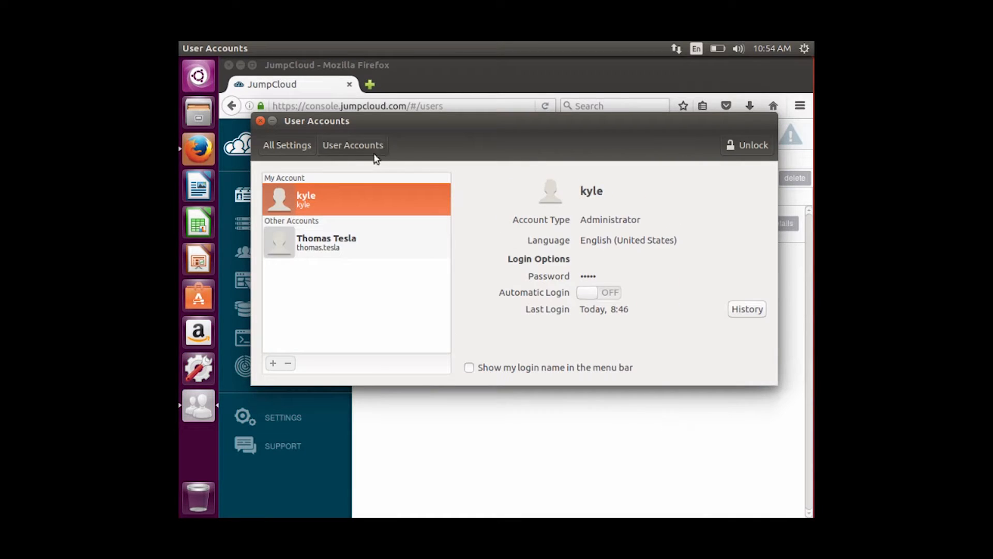
left_click(330, 260)
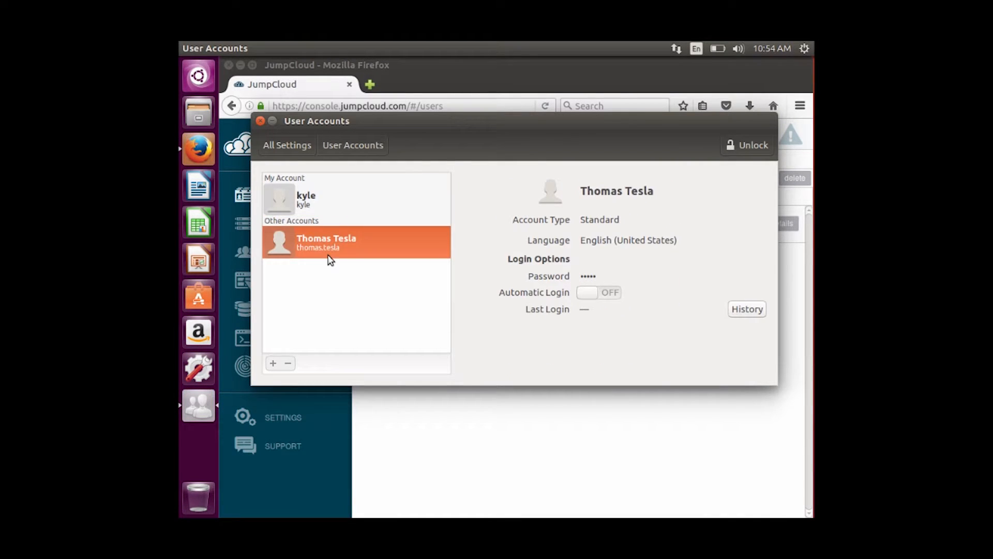
left_click_drag(471, 121, 479, 96)
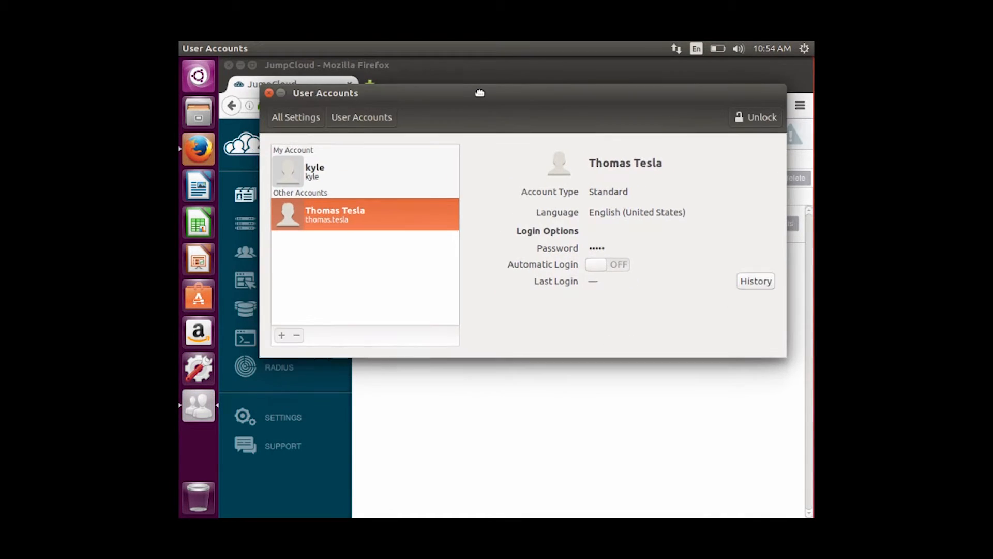
Switch the Ubuntu session to the bound user and sign in with that user's account password
mouse_move(743, 81)
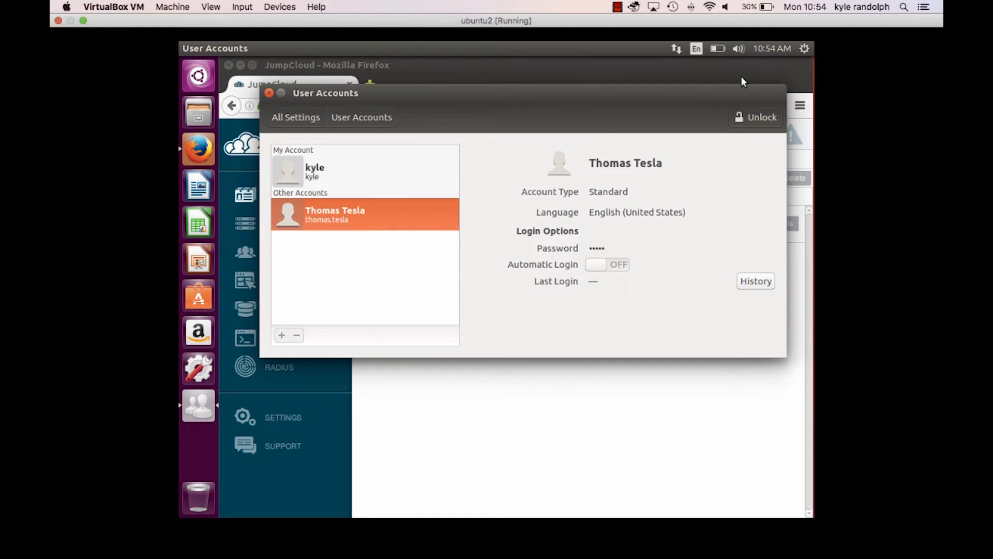
left_click(805, 51)
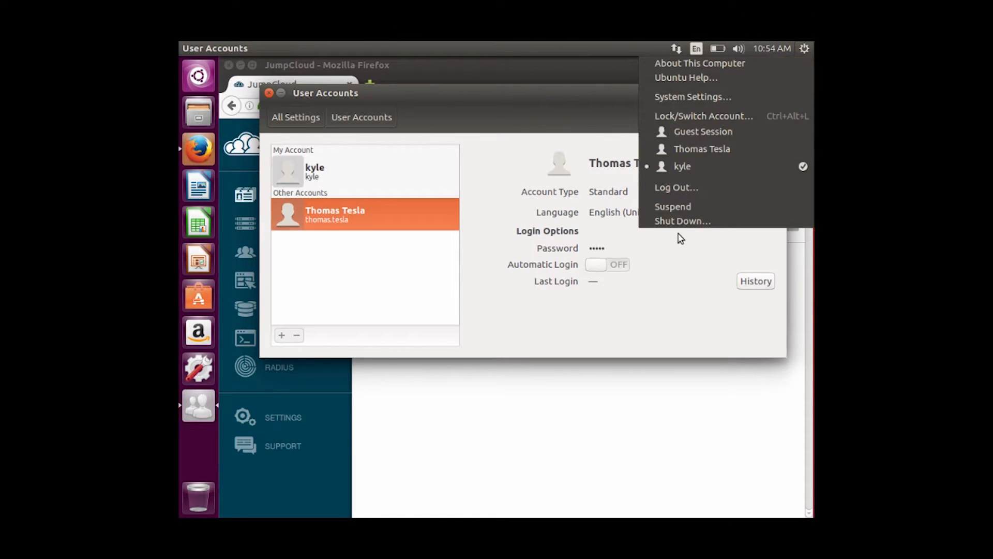
left_click(678, 146)
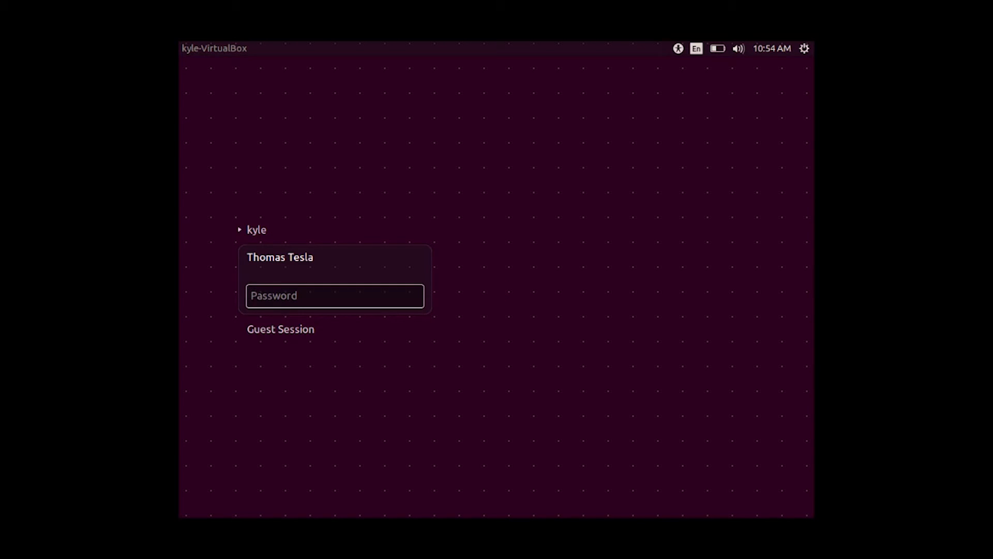
type("••••••••••••")
key("Return")
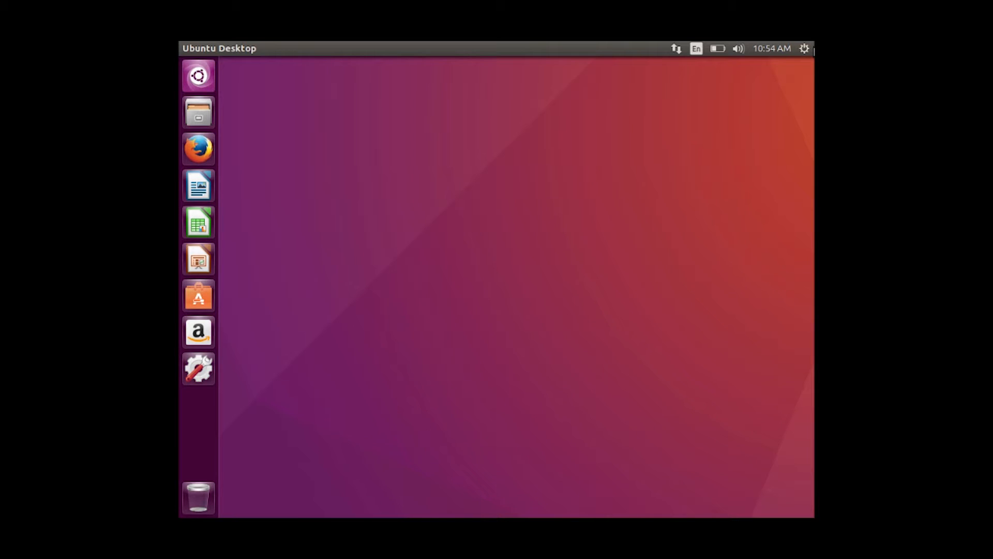
Log the bound user out of the Ubuntu session and confirm the logout
left_click(805, 48)
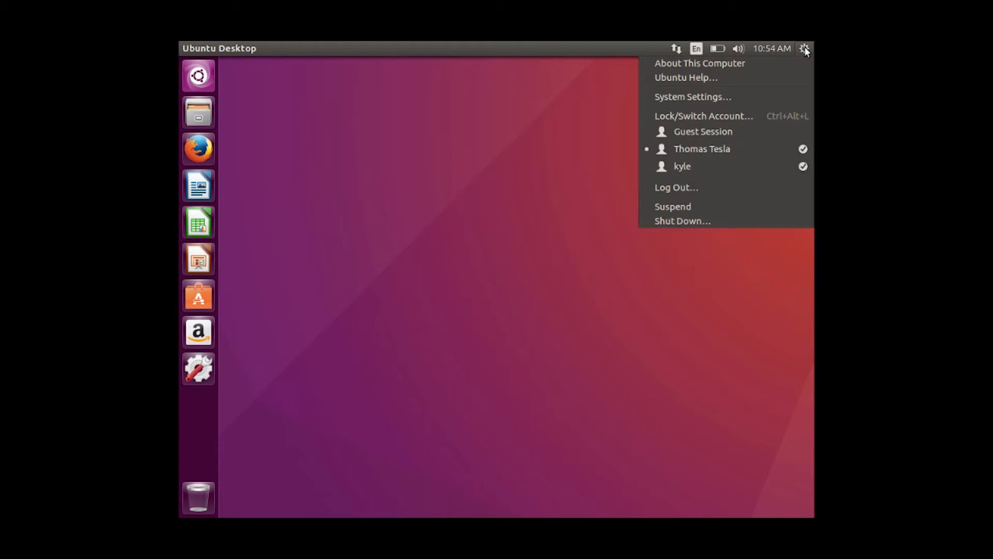
left_click(682, 188)
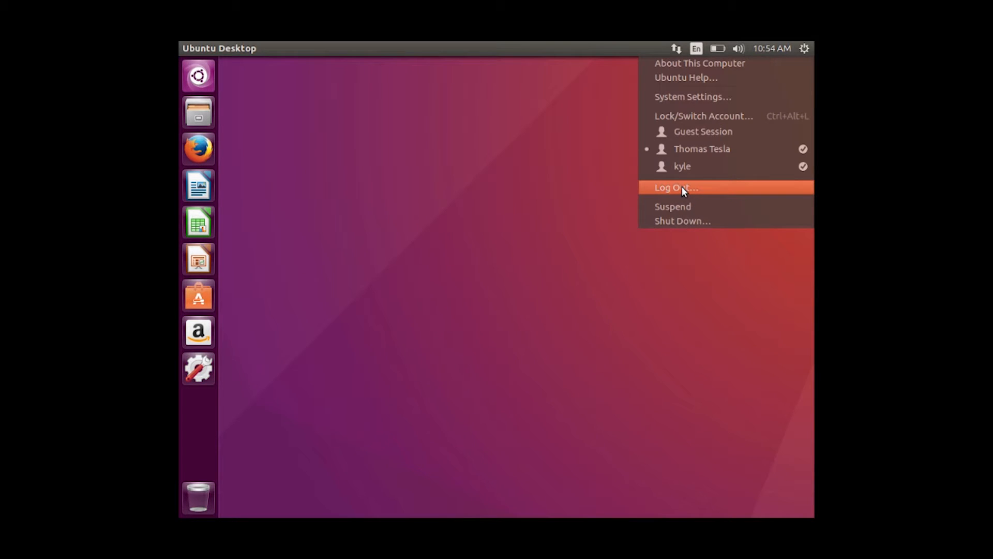
left_click(548, 340)
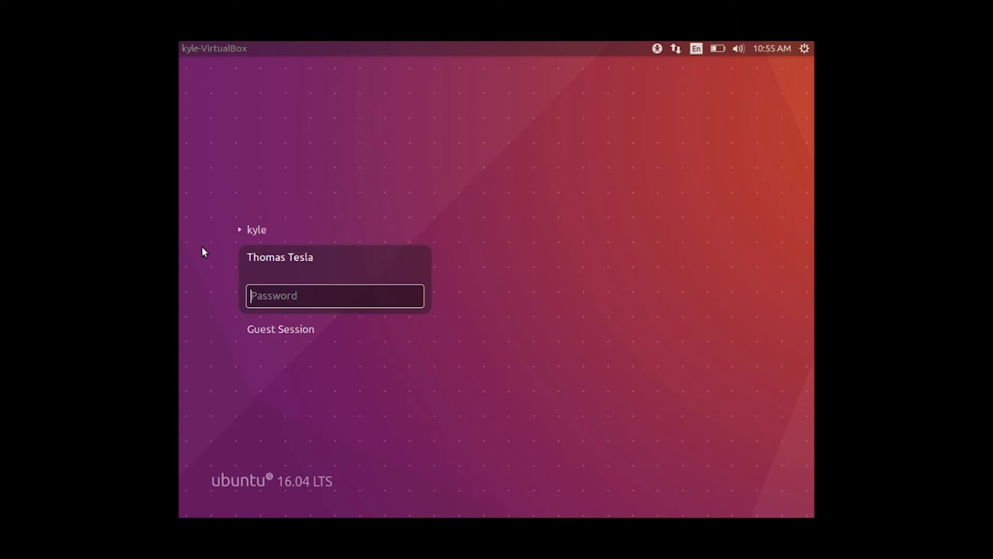
Sign back in to the original administrator account by entering its password on the login screen
left_click(250, 226)
type("•••••••••")
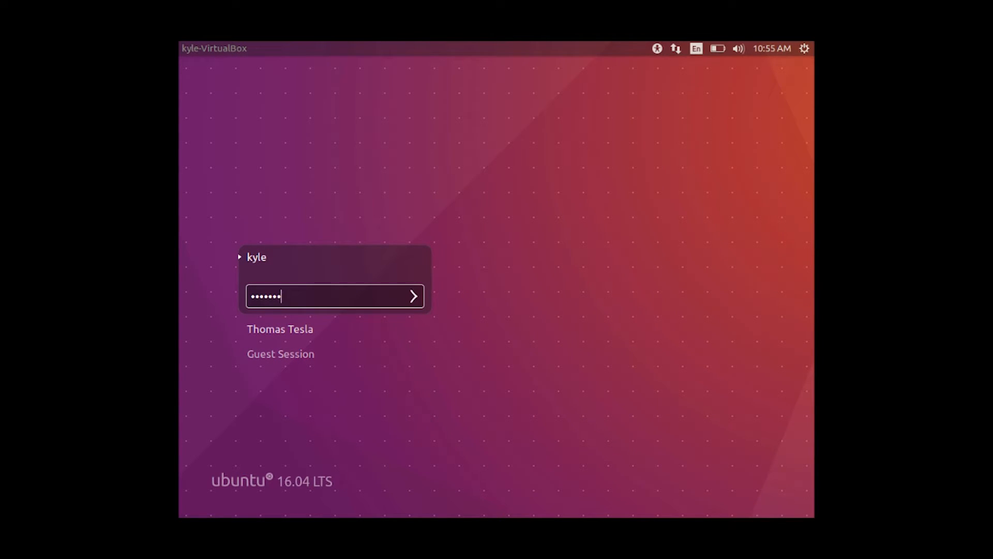
key("Return")
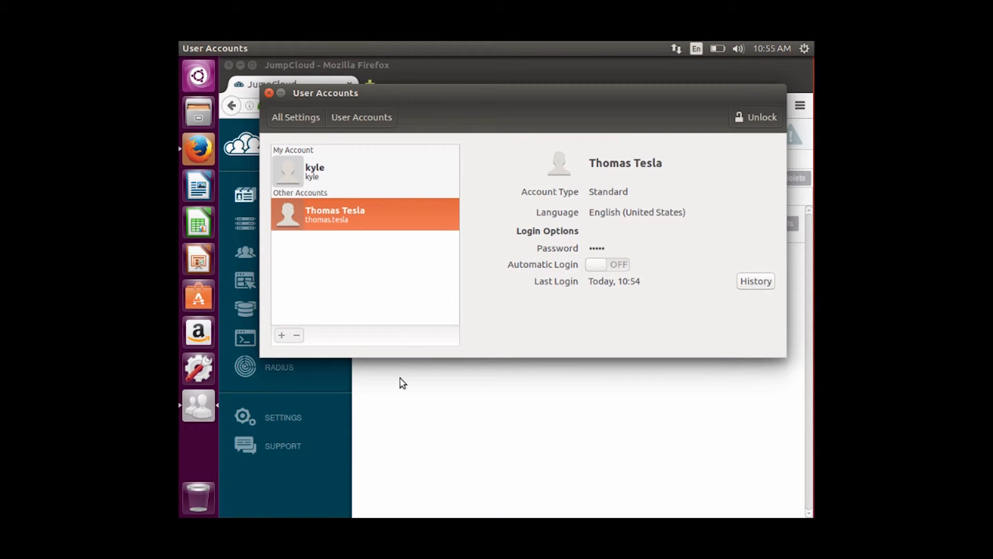
Switch back to the JumpCloud console in Firefox and open the user bindings of the Ubuntu 16.04 VirtualBox system
left_click(403, 383)
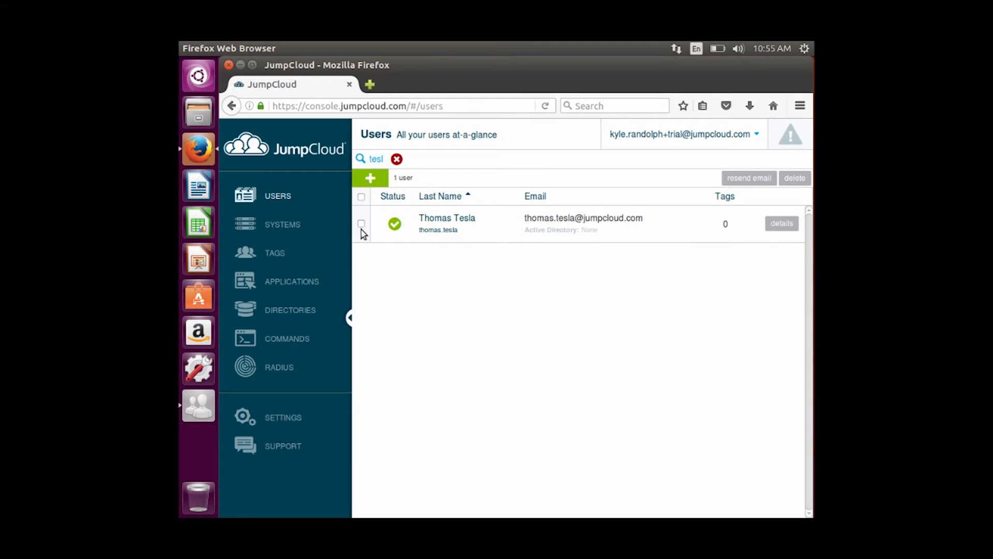
left_click(295, 229)
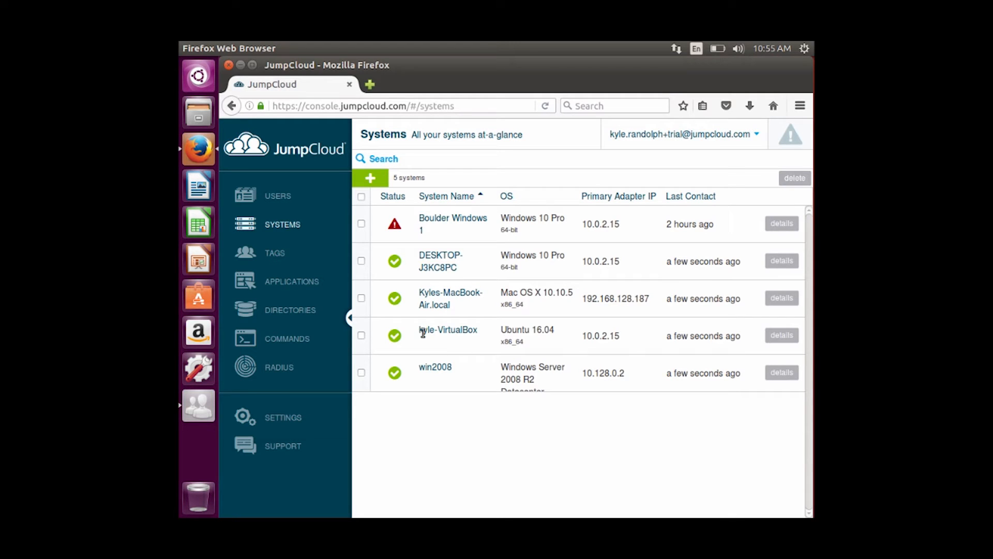
left_click(782, 337)
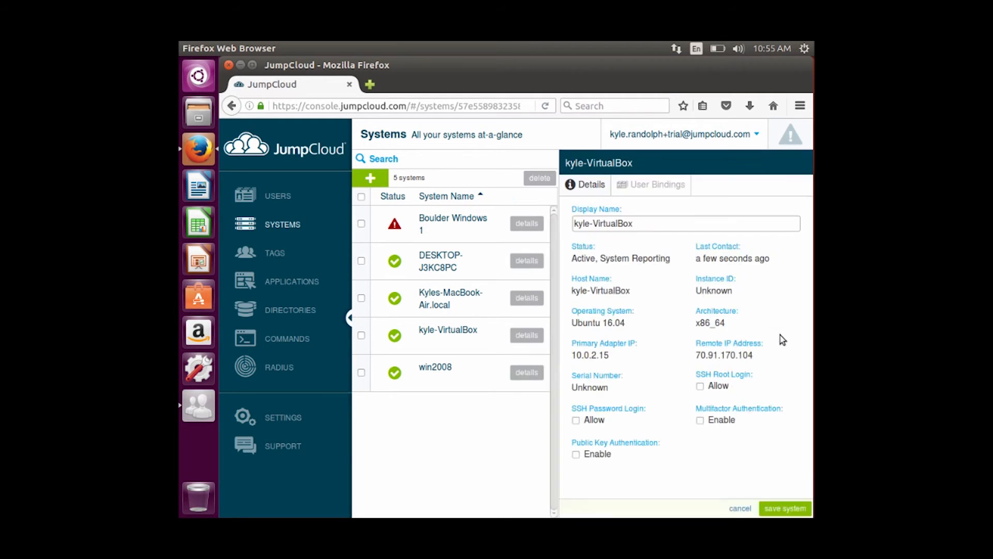
left_click(642, 188)
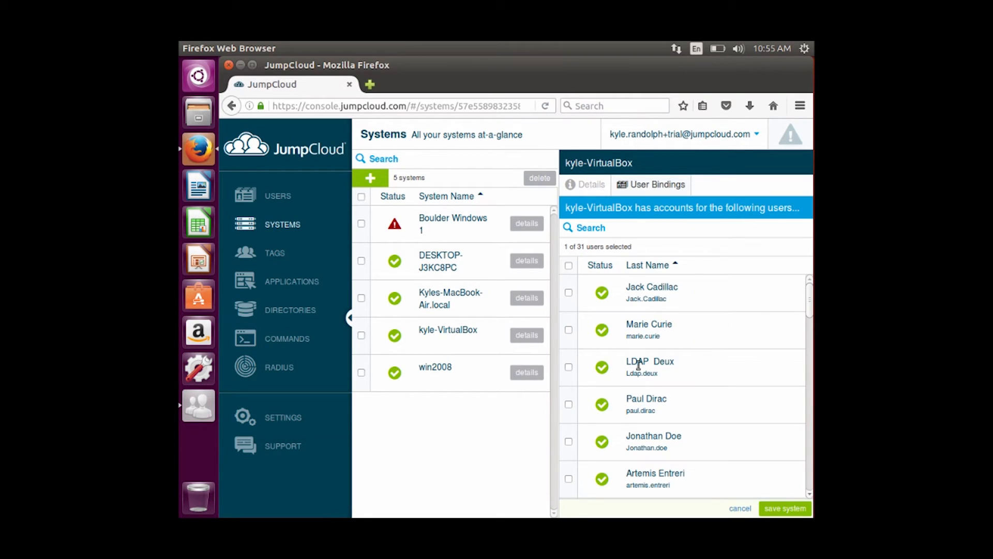
Unbind the demo user from the VirtualBox system and save the system
scroll(631, 403, "down", 5)
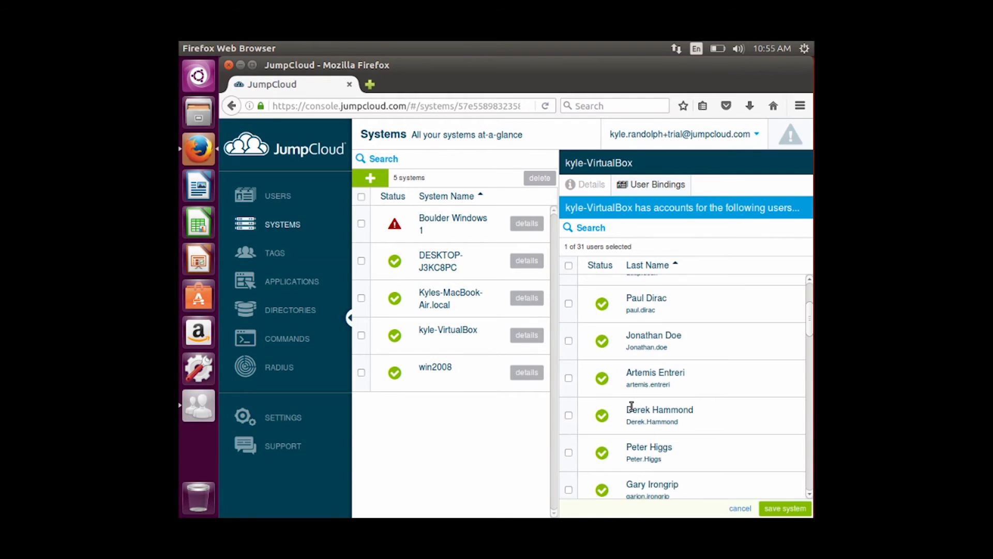
scroll(631, 409, "down", 10)
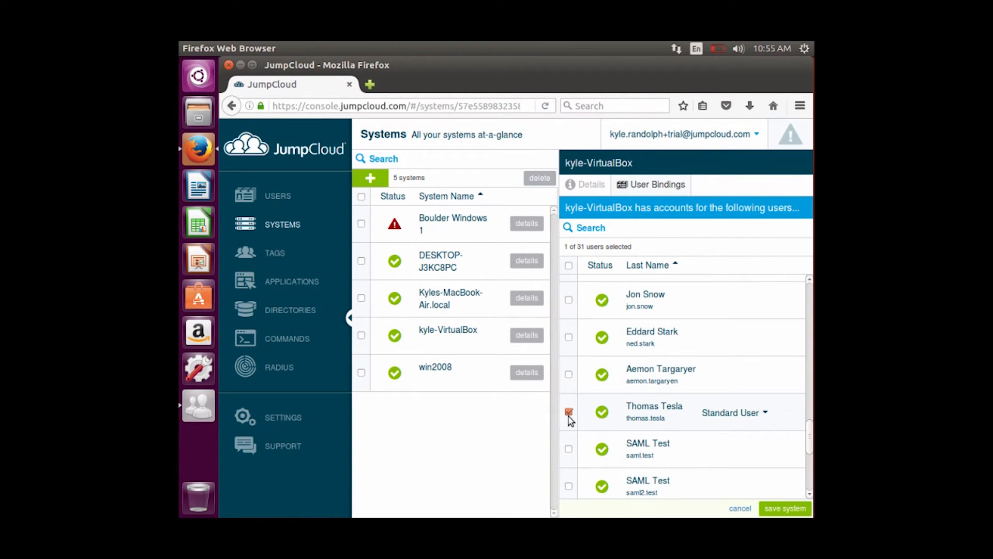
left_click(569, 412)
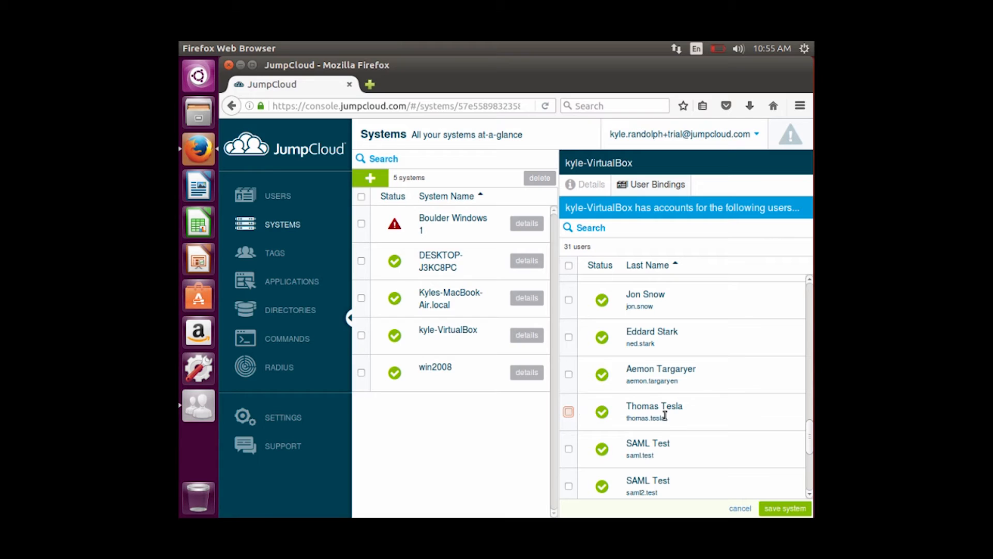
left_click(772, 510)
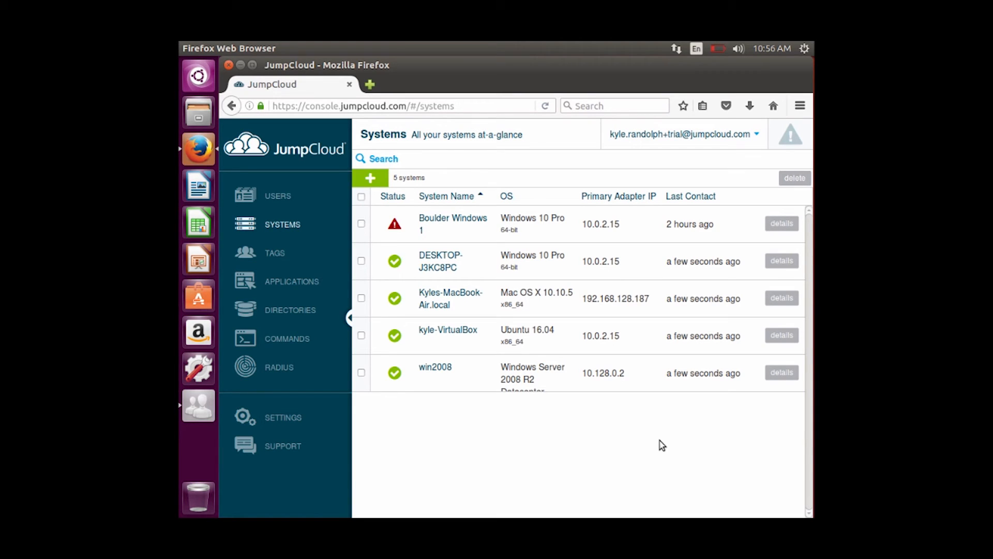
Switch to Ubuntu's User Accounts window and check the unbound user's password status
left_click(200, 409)
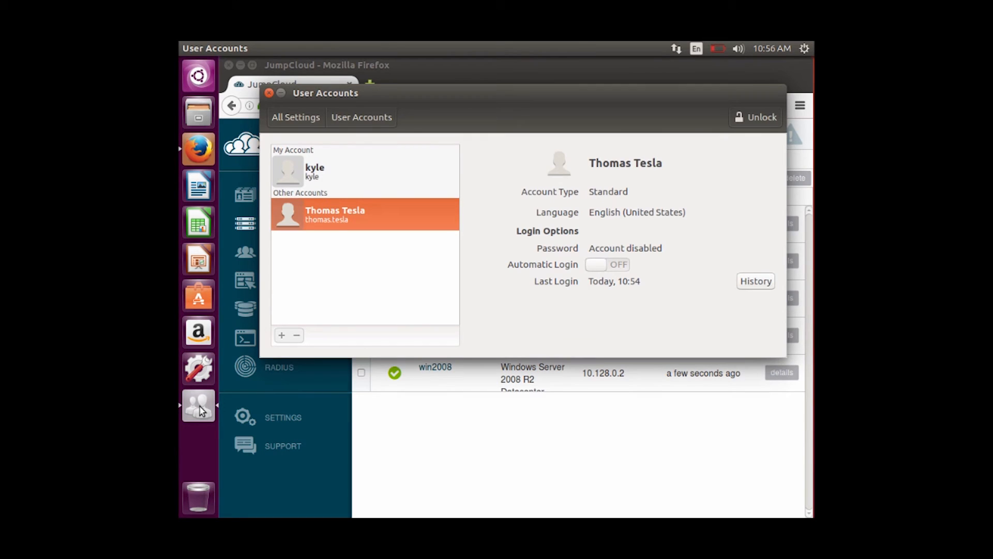